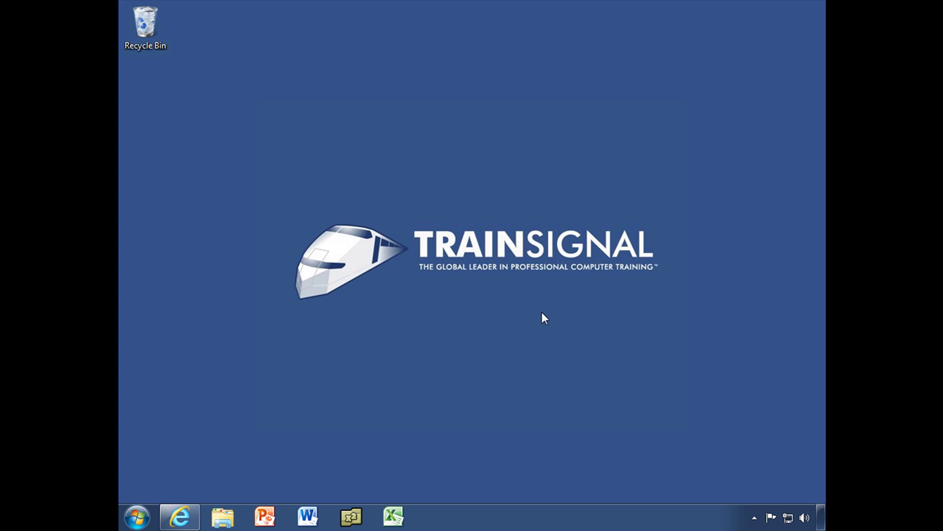
# - Launch Internet Explorer from the taskbar and turn on the Favorites bar
pyautogui.click(179, 516)
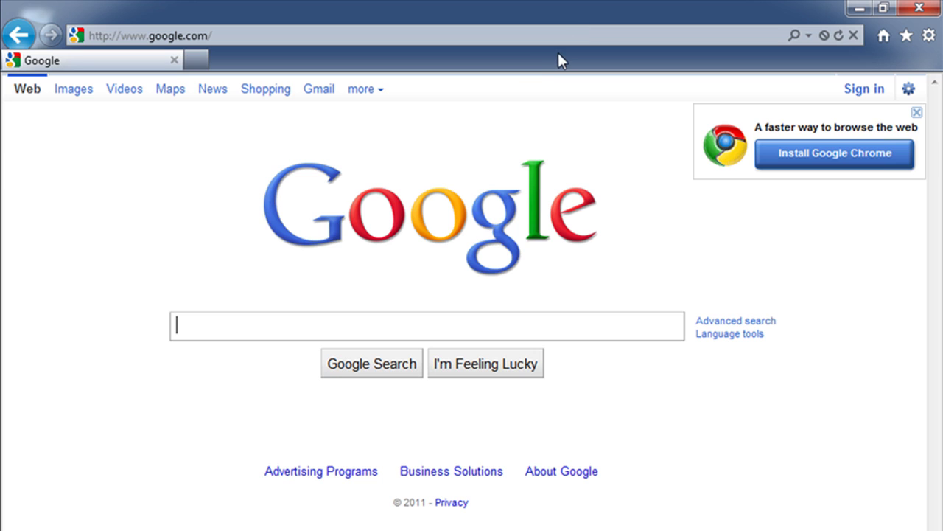
pyautogui.rightClick(540, 68)
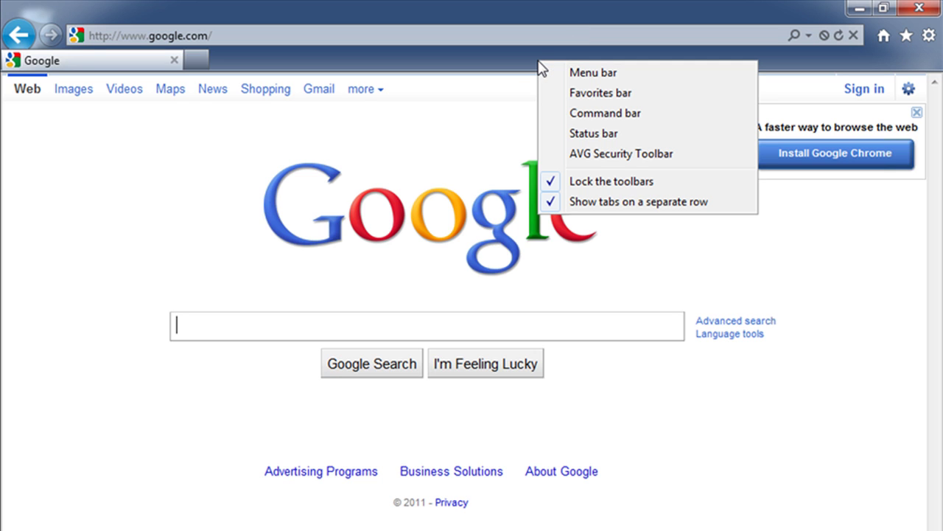
pyautogui.click(623, 93)
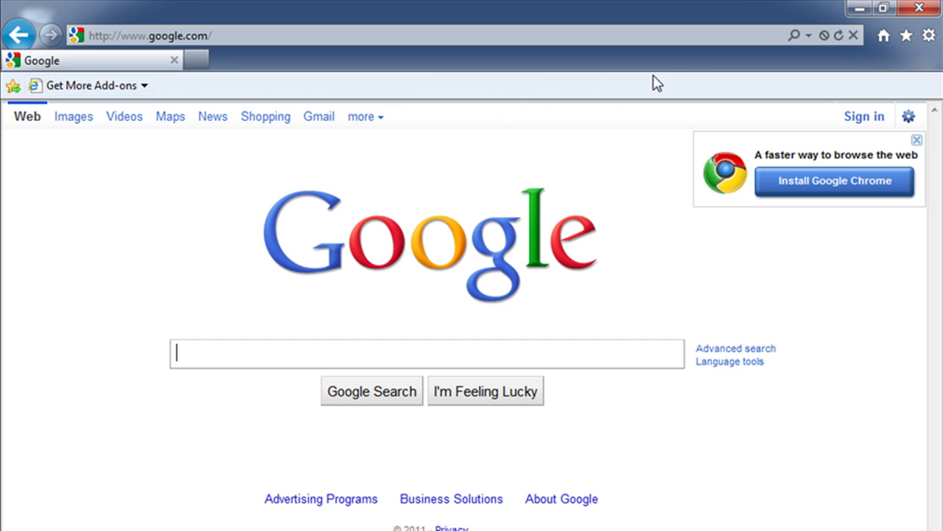
# - Go from the Get More Add-ons preview to the Internet Explorer Add-ons Gallery in a new tab
pyautogui.click(108, 88)
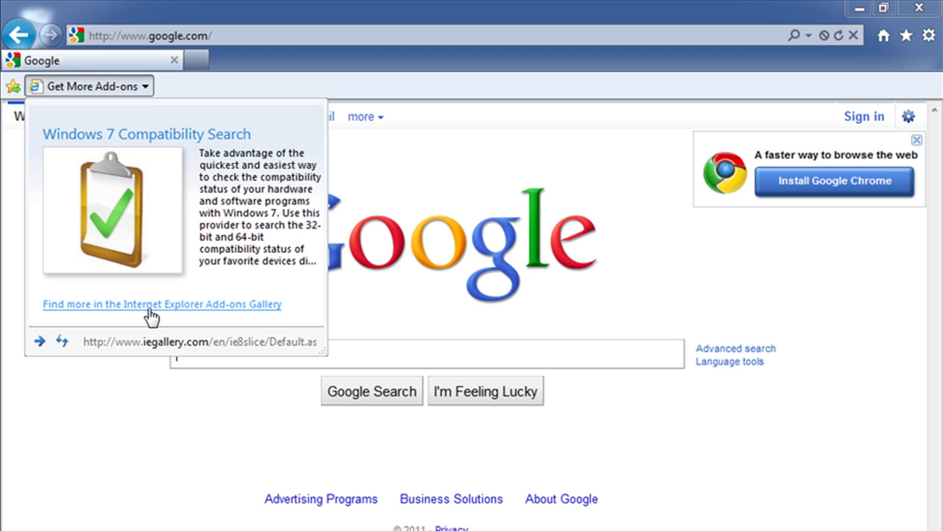
pyautogui.click(188, 308)
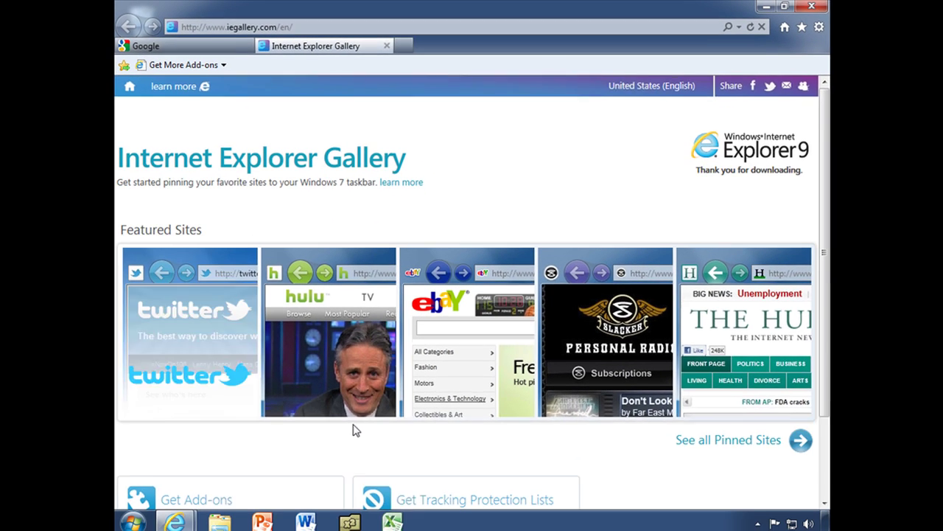
pyautogui.scroll(-3, 368, 416)
# - Filter the Gallery's Get Add-ons listing to Web Slices, showing 1–10 of 241
pyautogui.click(219, 395)
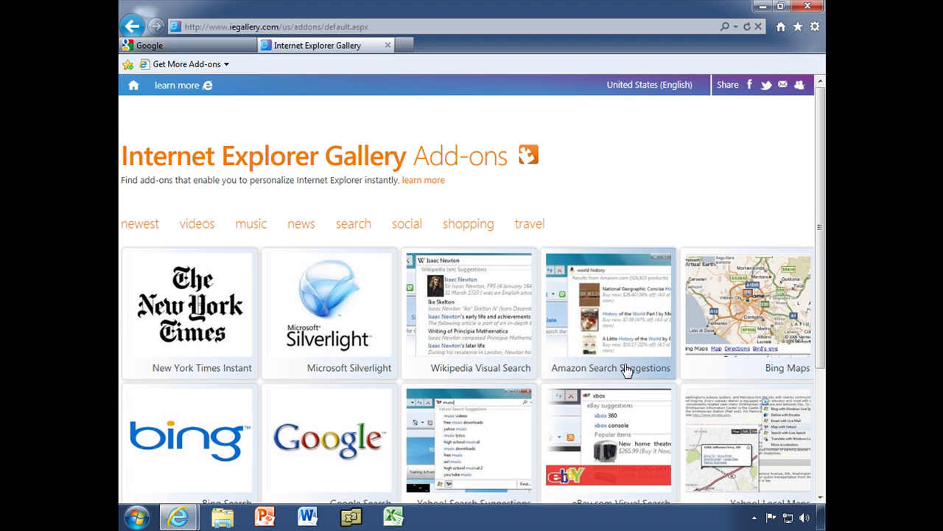
pyautogui.scroll(-2, 626, 370)
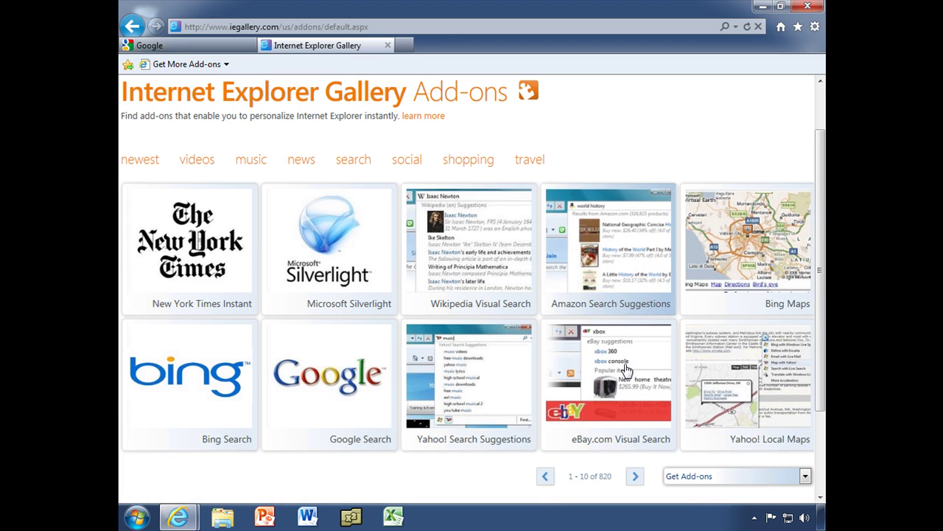
pyautogui.scroll(-2, 627, 370)
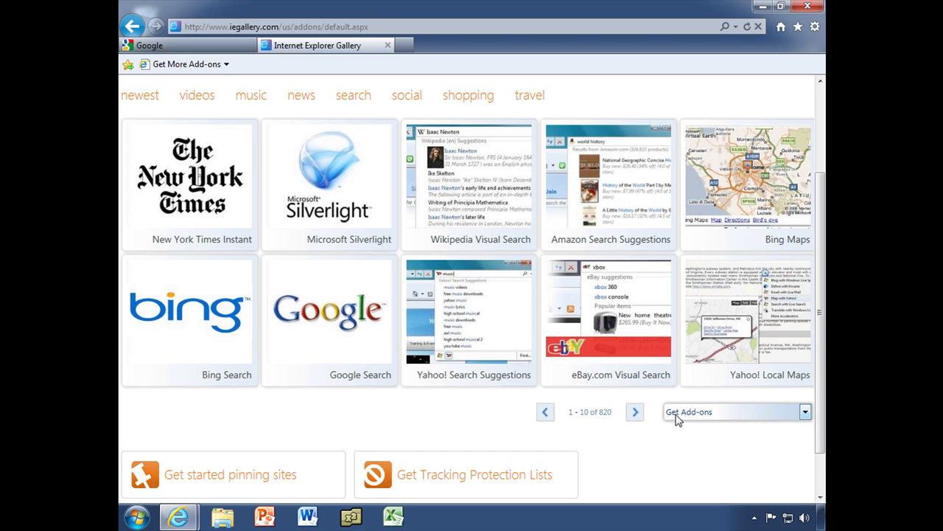
pyautogui.click(806, 414)
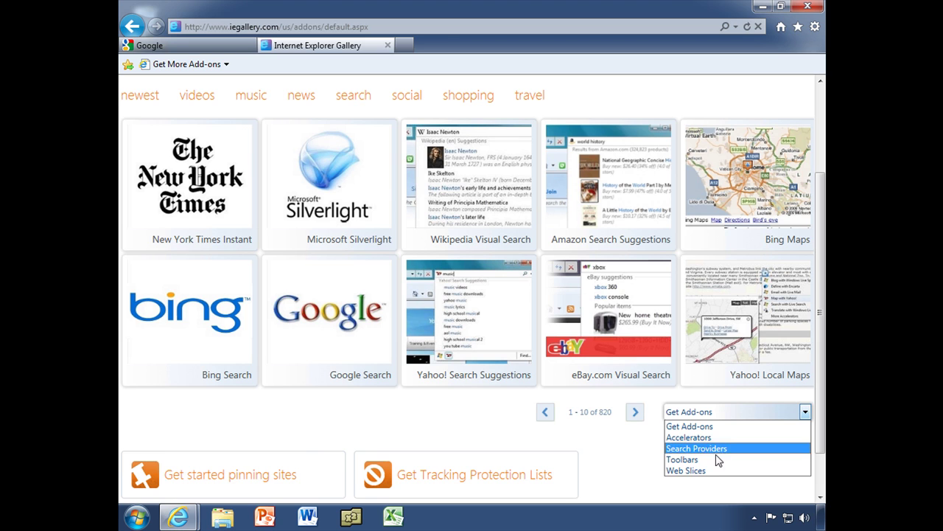
pyautogui.click(686, 470)
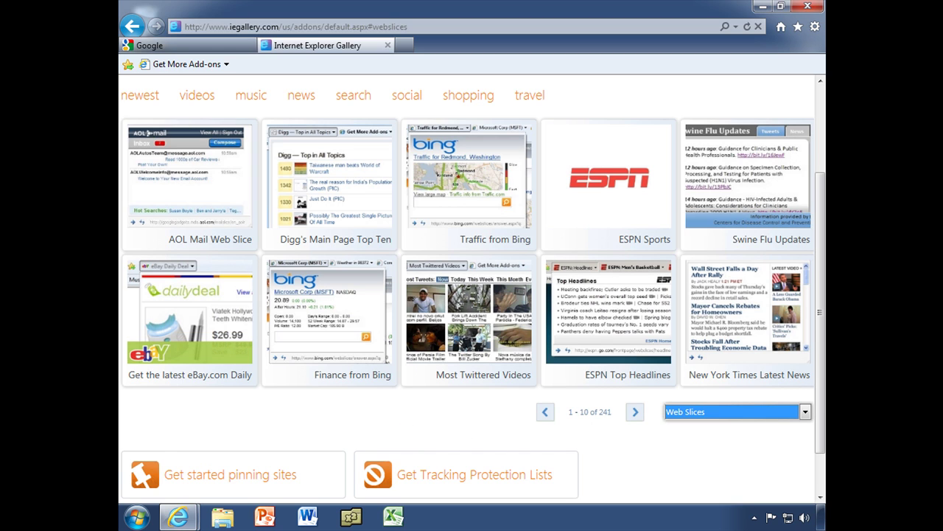
# - Install the New York Times Latest News Web Slice and add it to the Favorites bar
pyautogui.click(750, 339)
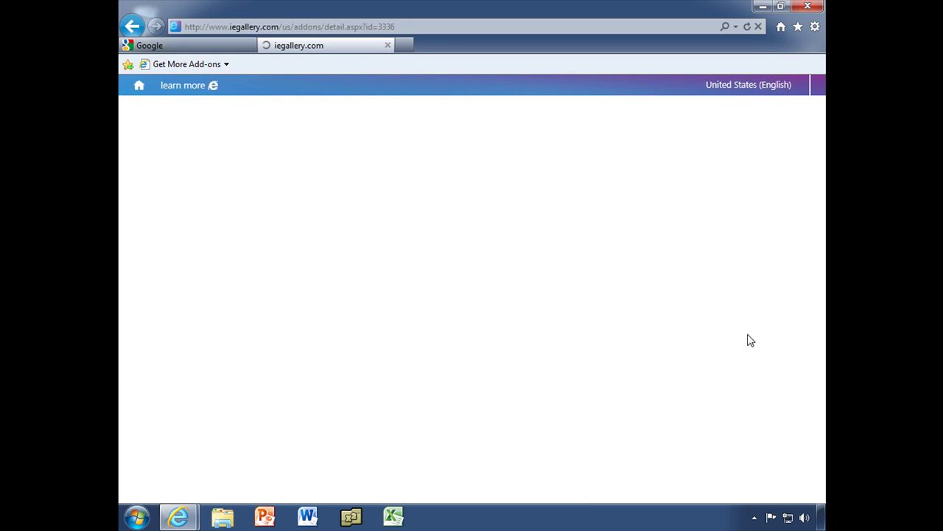
pyautogui.click(472, 376)
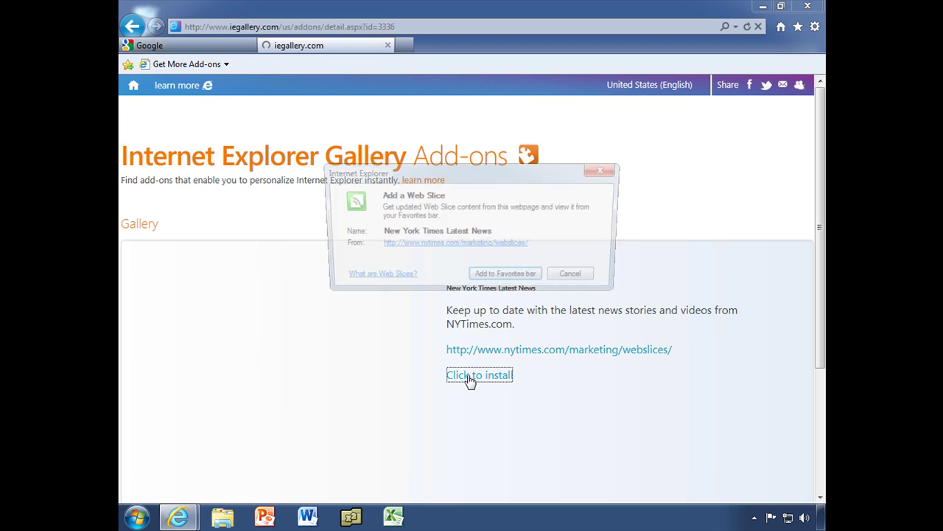
pyautogui.click(508, 278)
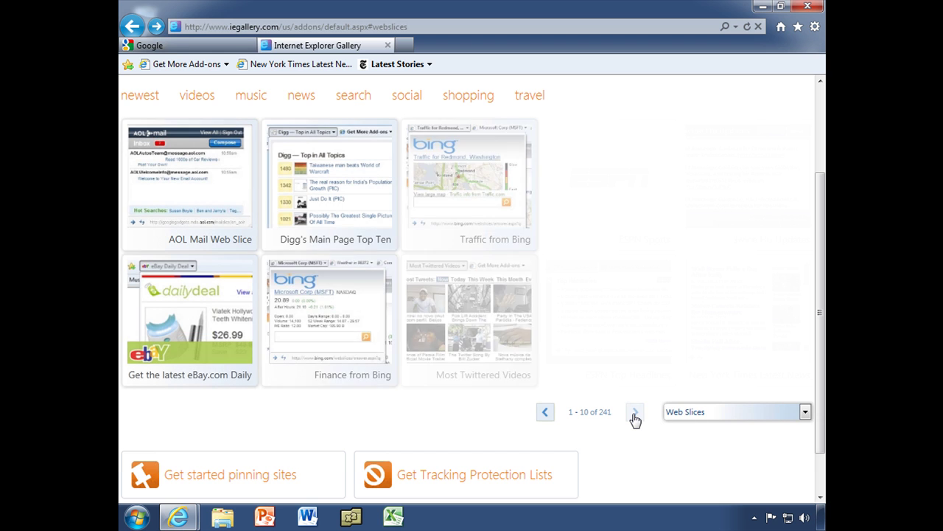
# - Find the Facebook Web Slice, add it to the Favorites bar, and return to the listing
pyautogui.click(635, 414)
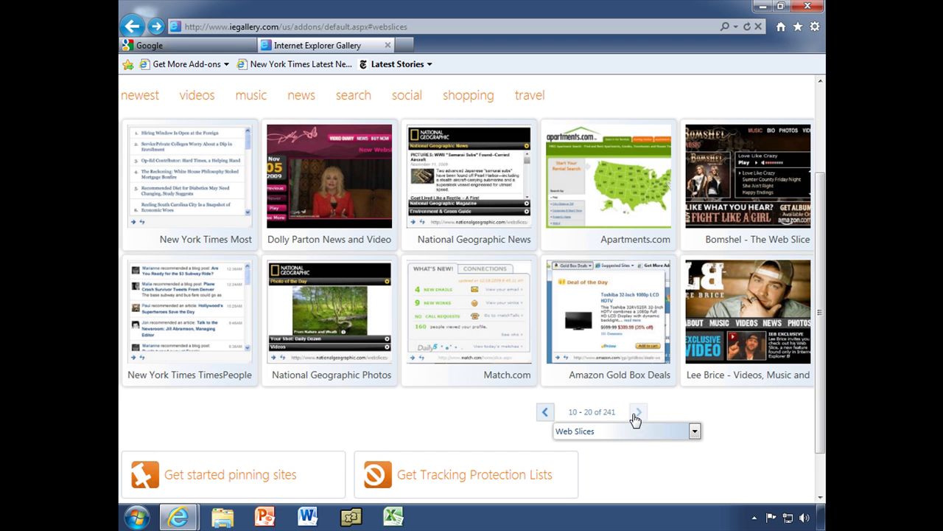
pyautogui.click(545, 413)
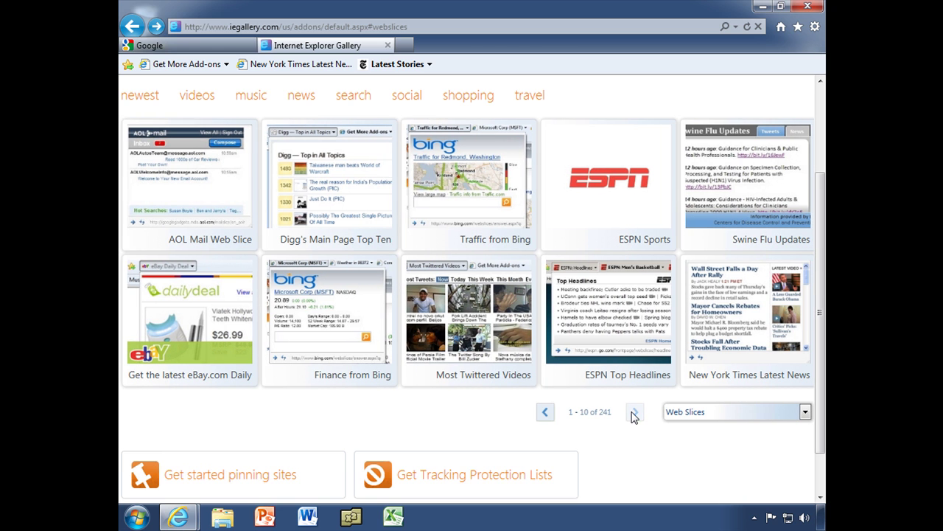
pyautogui.click(635, 415)
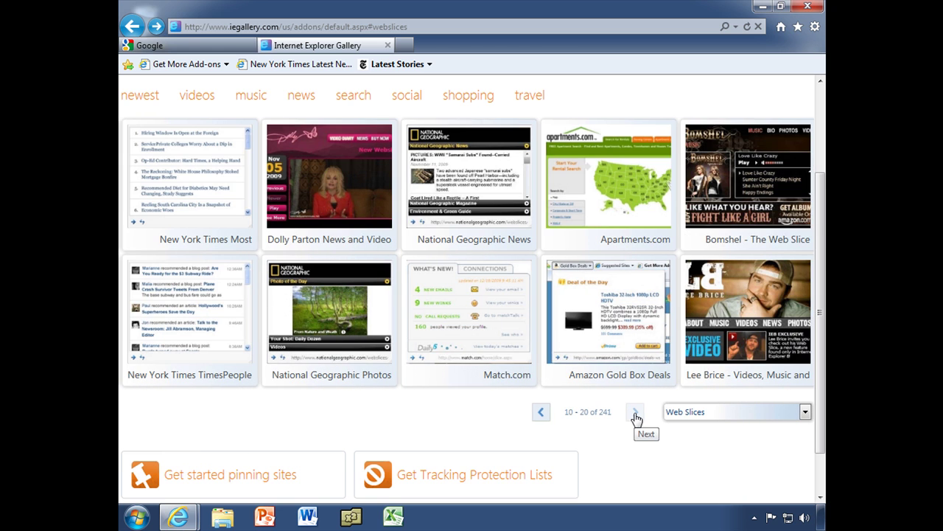
pyautogui.click(635, 415)
pyautogui.click(620, 353)
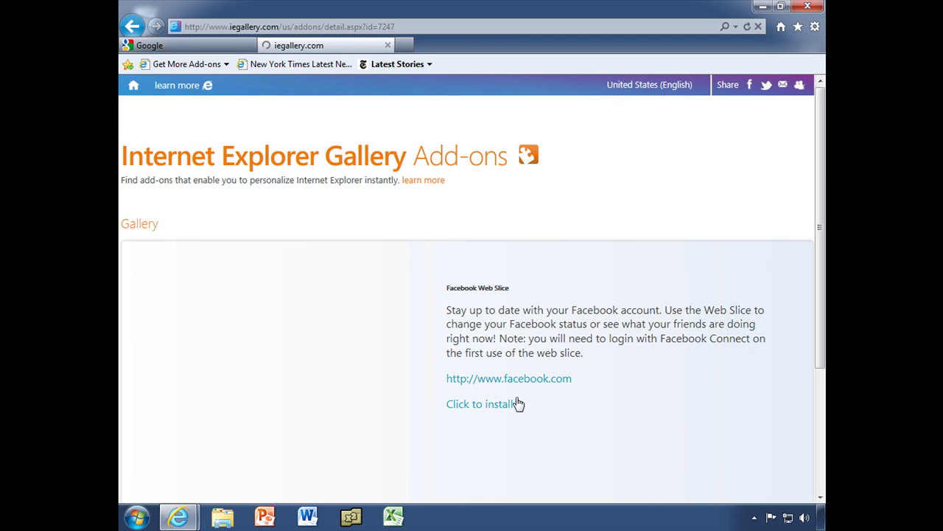
pyautogui.click(496, 404)
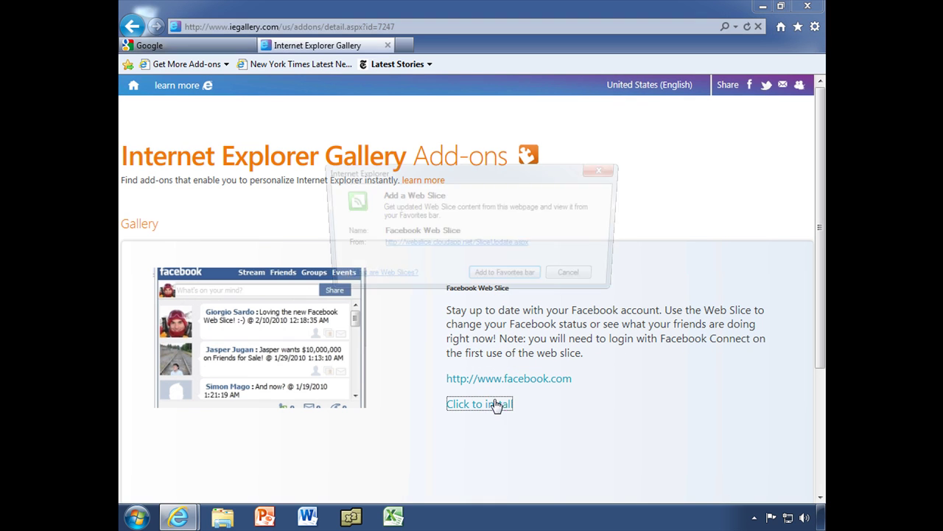
pyautogui.click(507, 274)
pyautogui.click(132, 26)
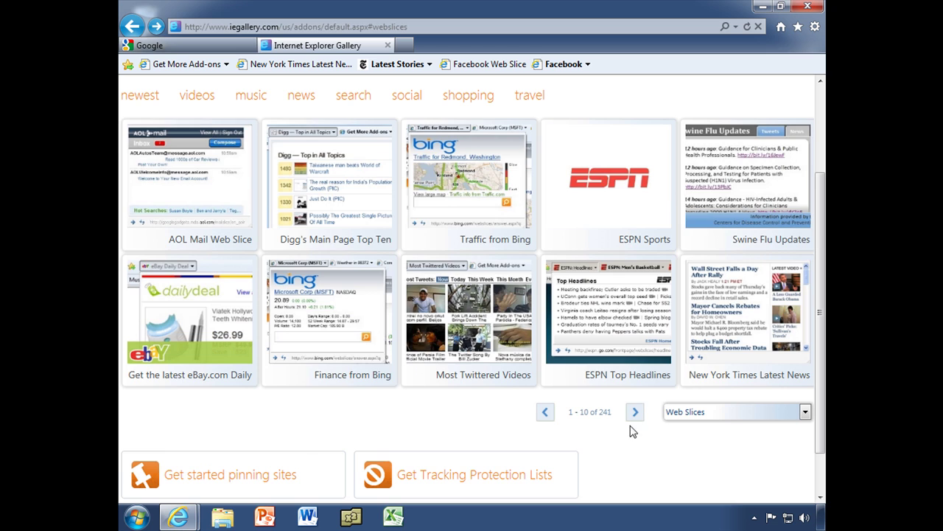
# - Add the USATODAY.com top sports news Web Slice to the Favorites bar, then return to Google
pyautogui.click(636, 412)
pyautogui.click(639, 244)
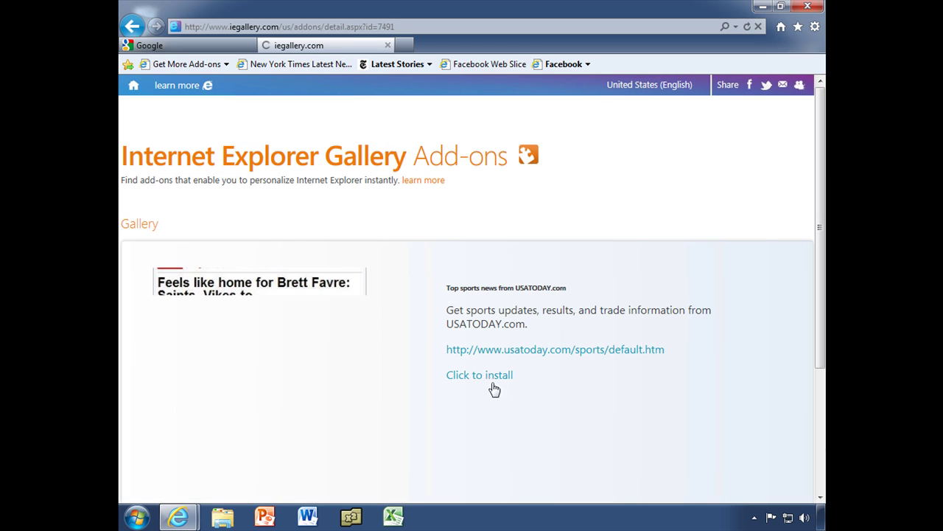
pyautogui.click(490, 378)
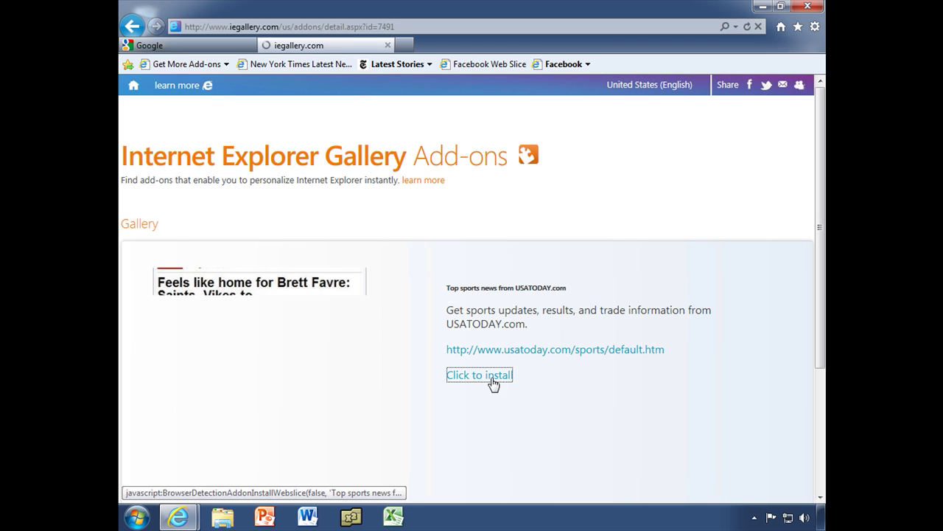
pyautogui.click(507, 278)
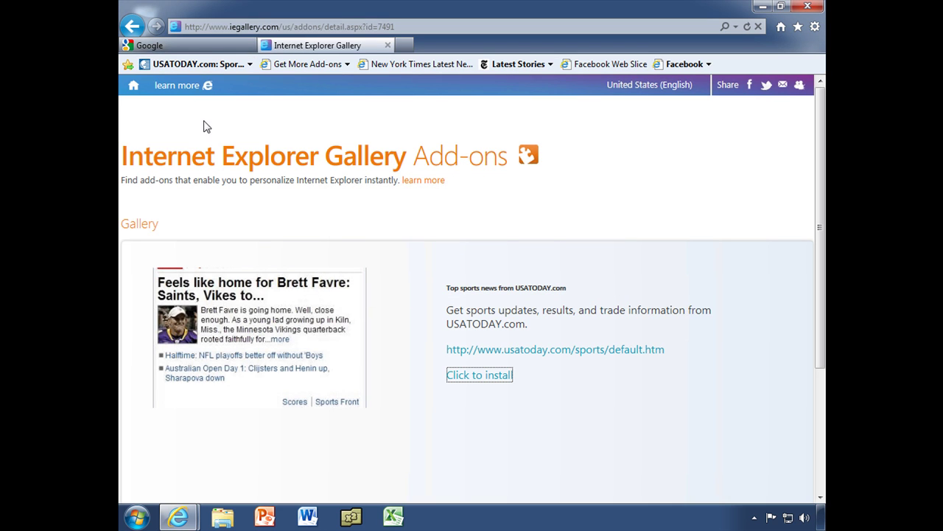
pyautogui.click(220, 47)
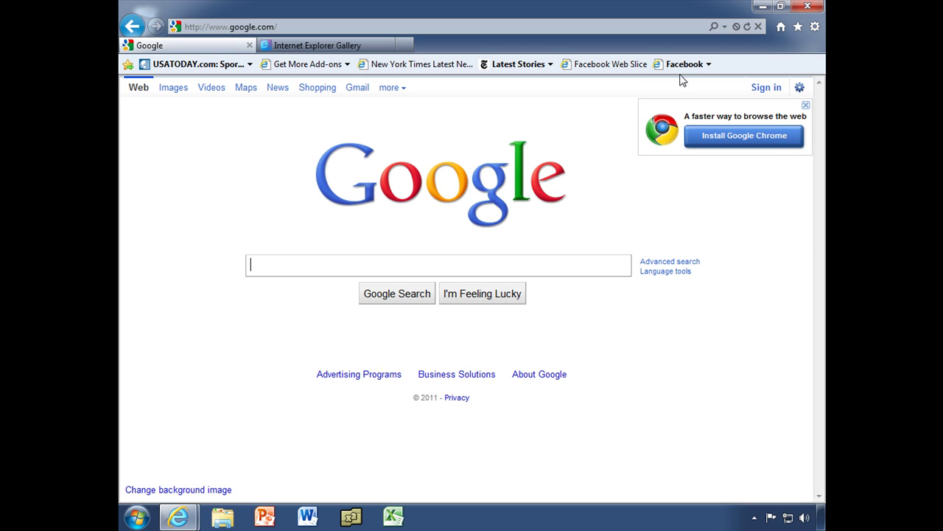
# - Preview the USA TODAY sports slice, open the Usain Bolt story, then return to Google
pyautogui.click(193, 65)
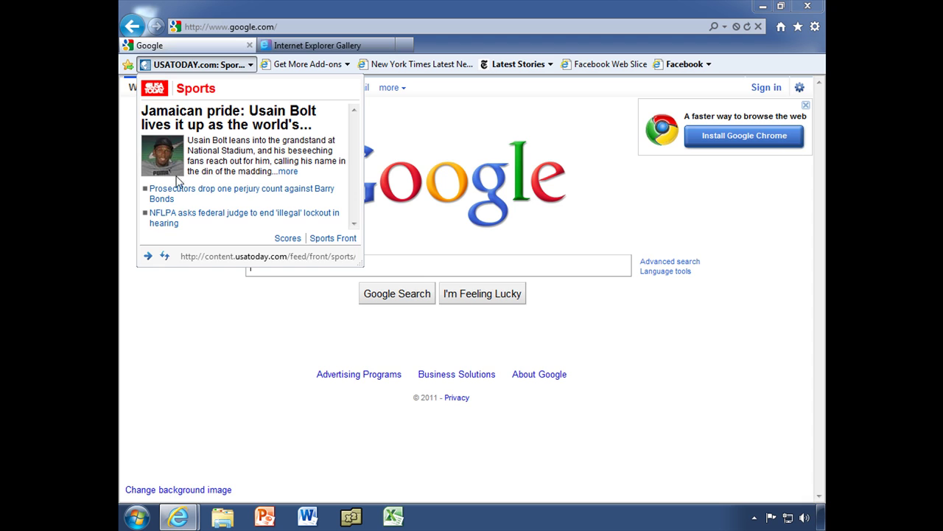
pyautogui.click(221, 121)
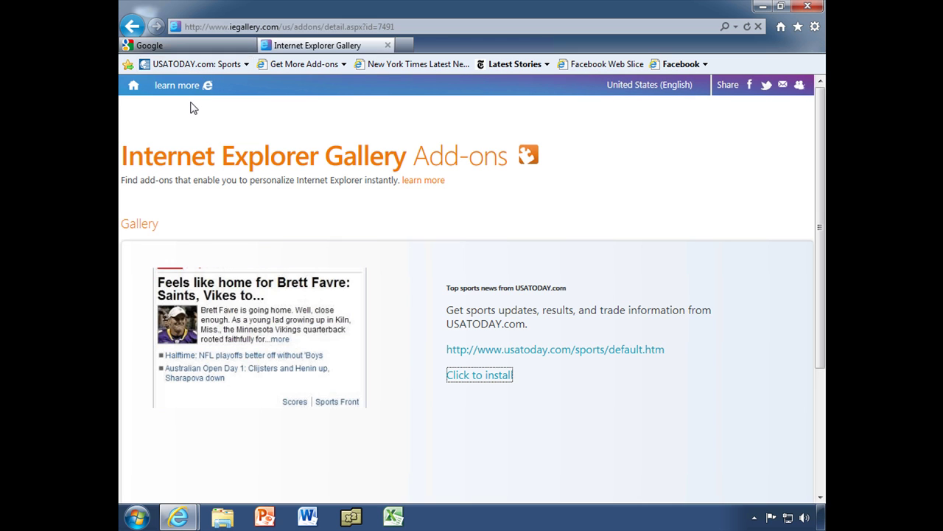
pyautogui.click(155, 46)
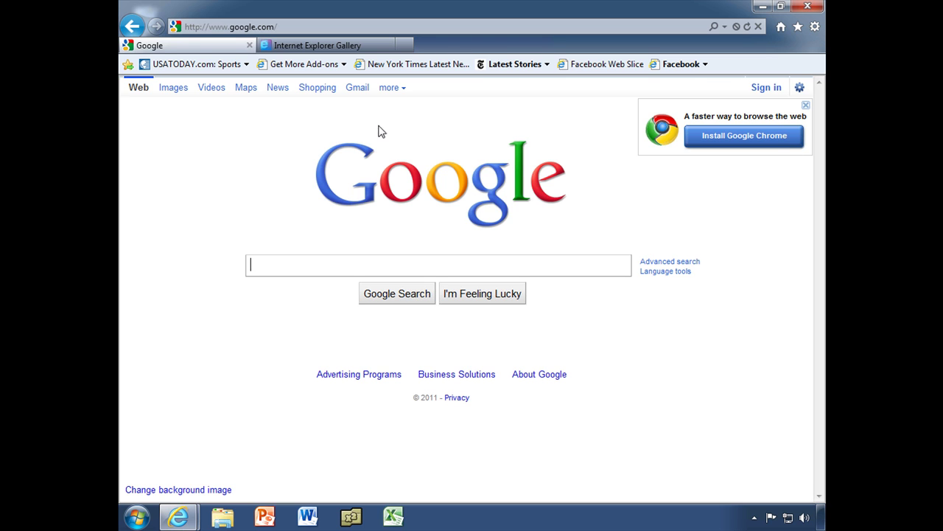
# - Open the New York Times Latest Stories and Facebook Web Slice previews from the Favorites bar
pyautogui.click(516, 65)
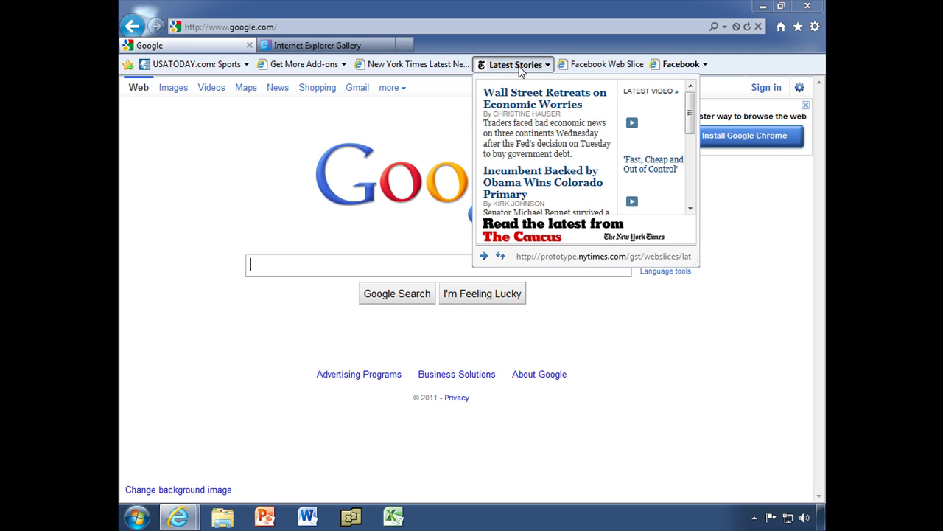
pyautogui.click(676, 65)
pyautogui.click(677, 65)
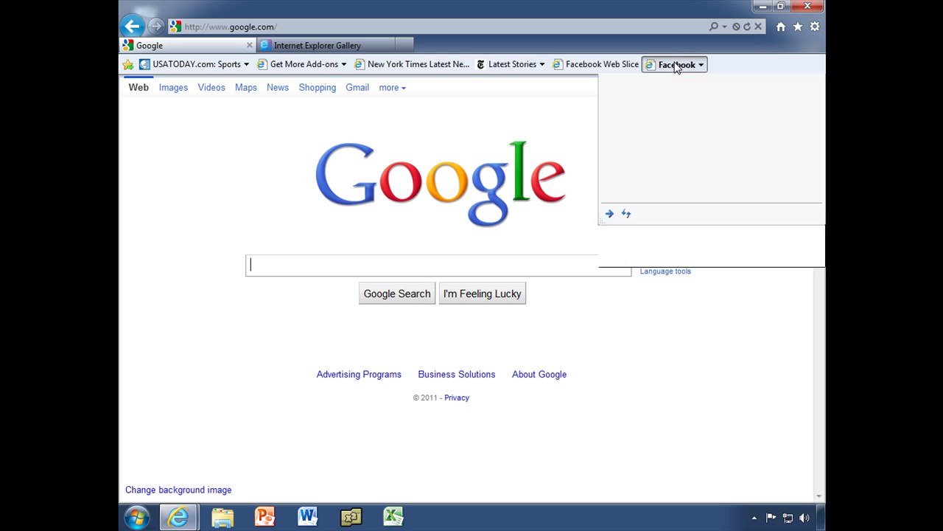